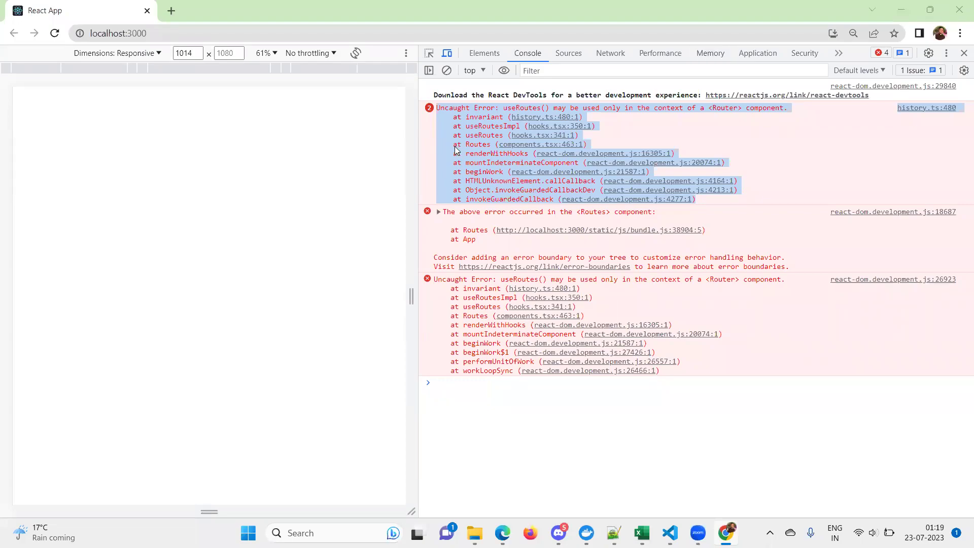
- Review the Routes and import lines in App.js and check the browser error
click(669, 532)
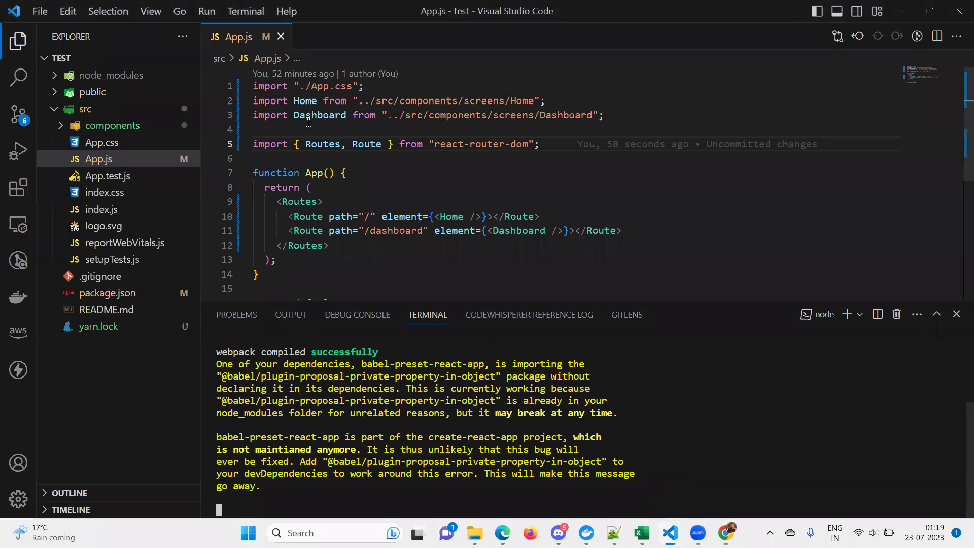
click(297, 202)
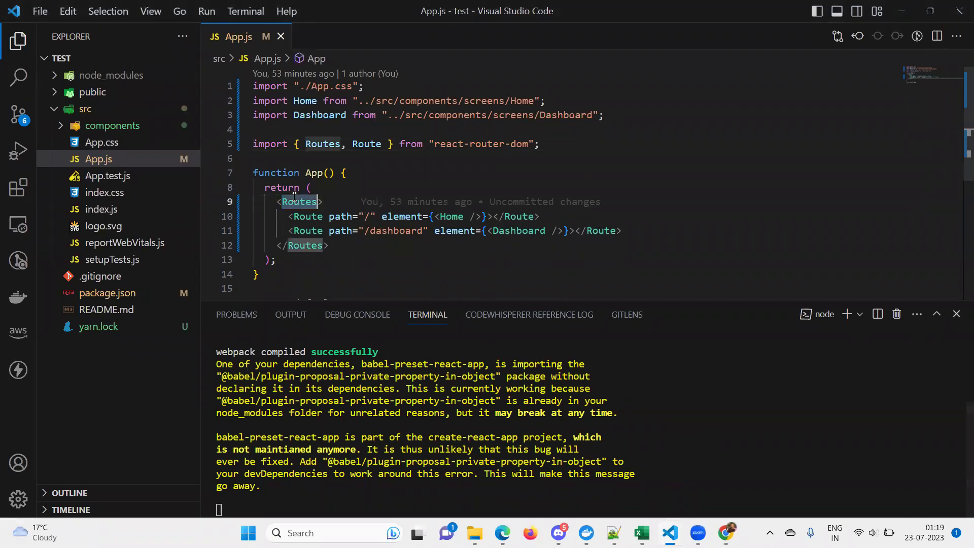
drag(546, 143, 388, 143)
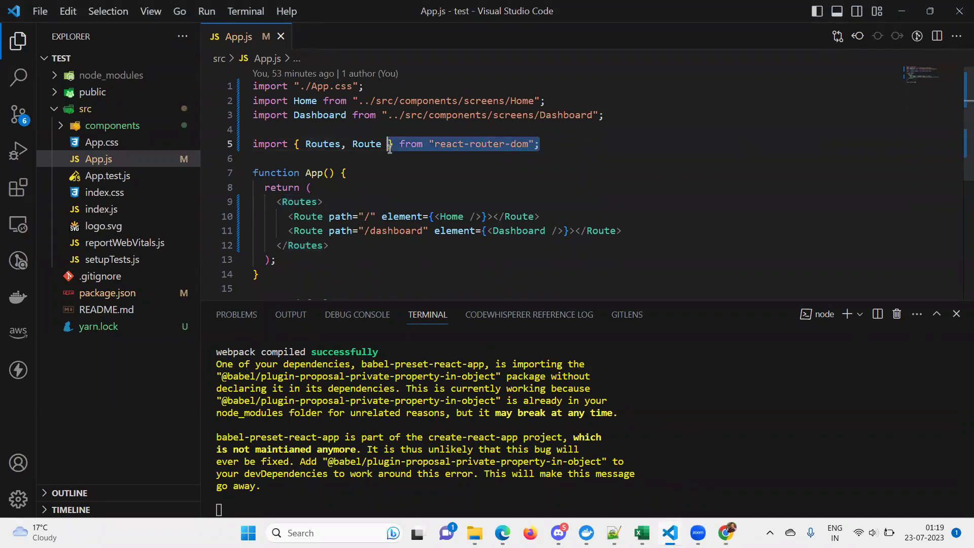
double_click(302, 216)
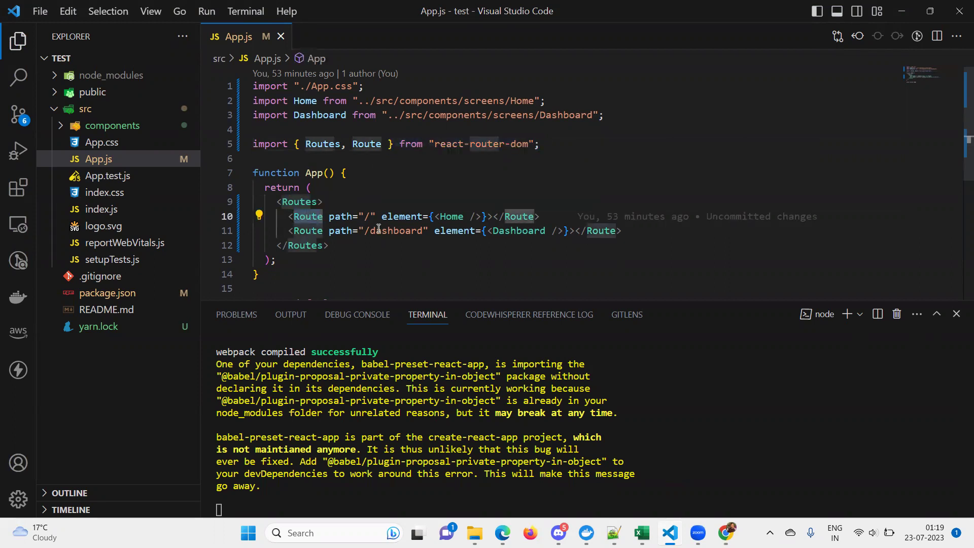
mouse_move(309, 217)
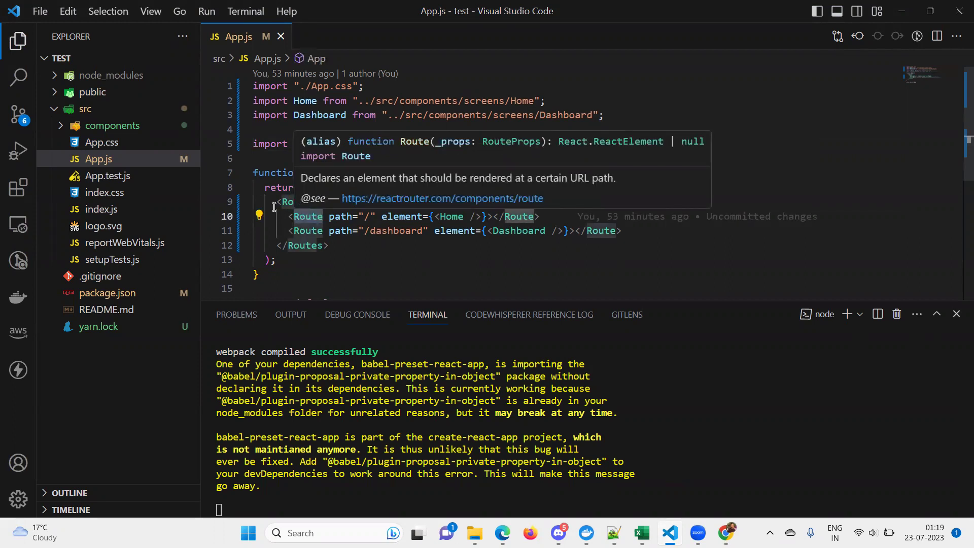
key(alt+Tab)
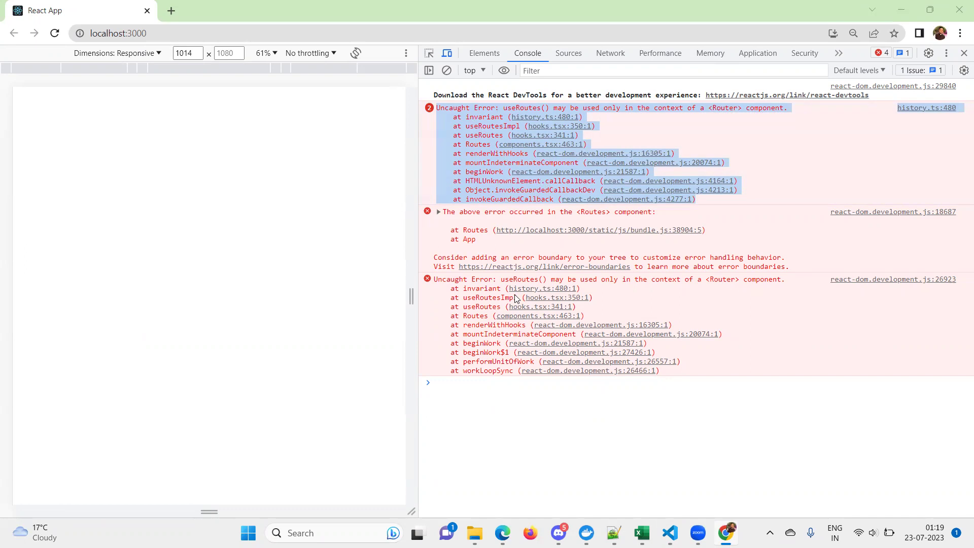
- Add BrowserRouter before Routes in the react-router-dom import list
key(alt+Tab)
key(alt+Tab)
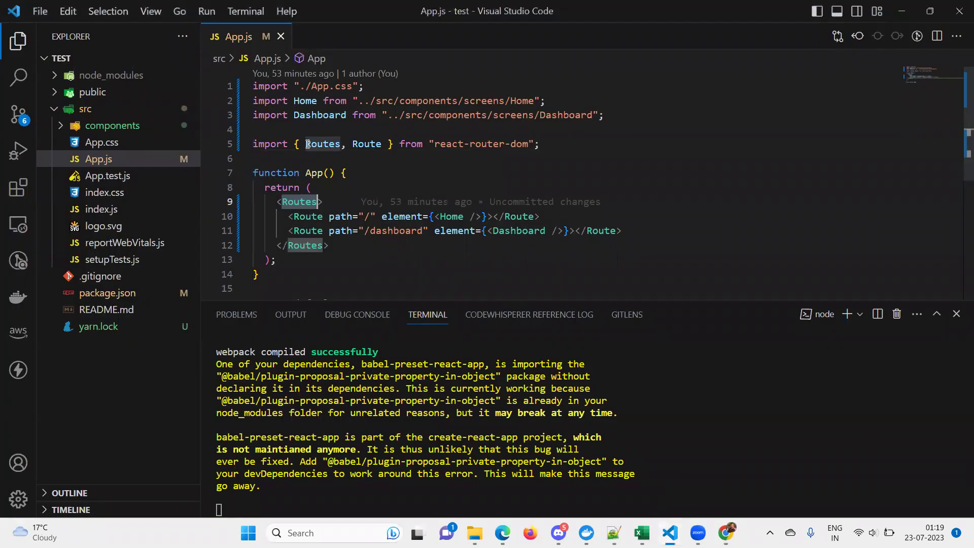
click(307, 144)
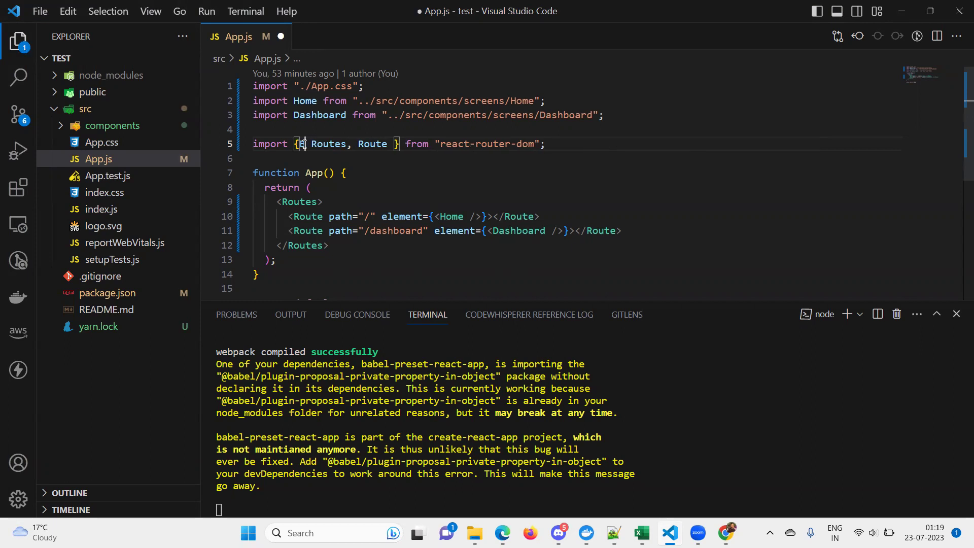
text(BrowserRouter, Routes)
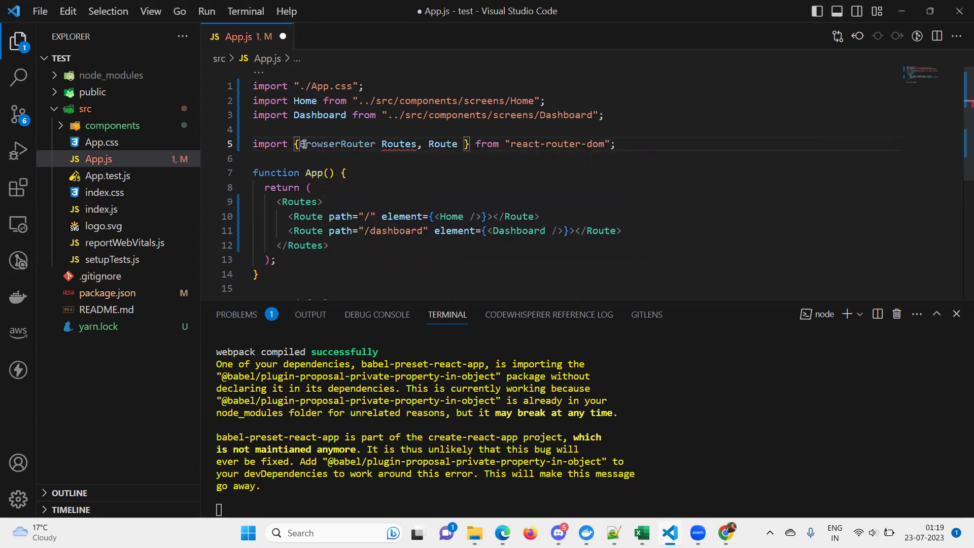
text(,)
double_click(341, 144)
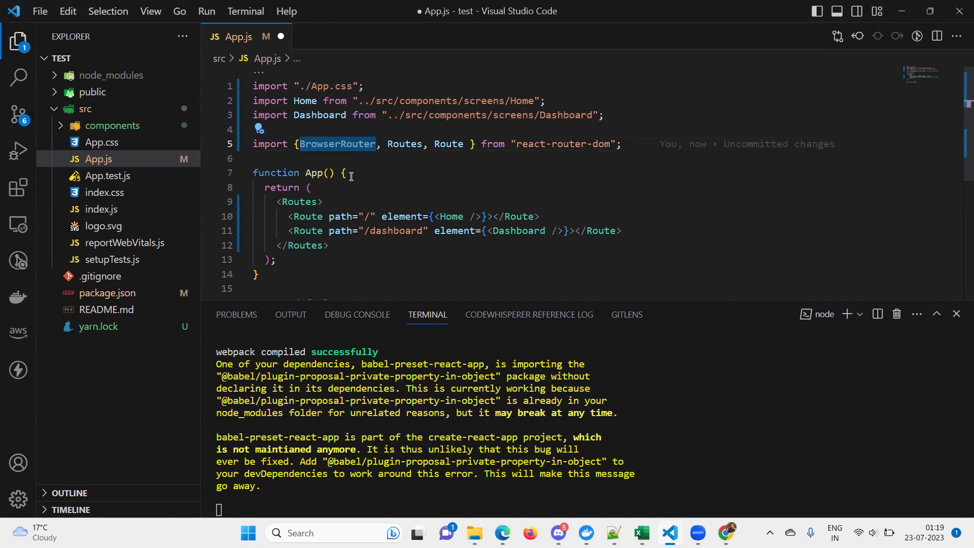
- Insert a BrowserRouter element on a new line after return (
click(321, 189)
key(Return)
text(<)
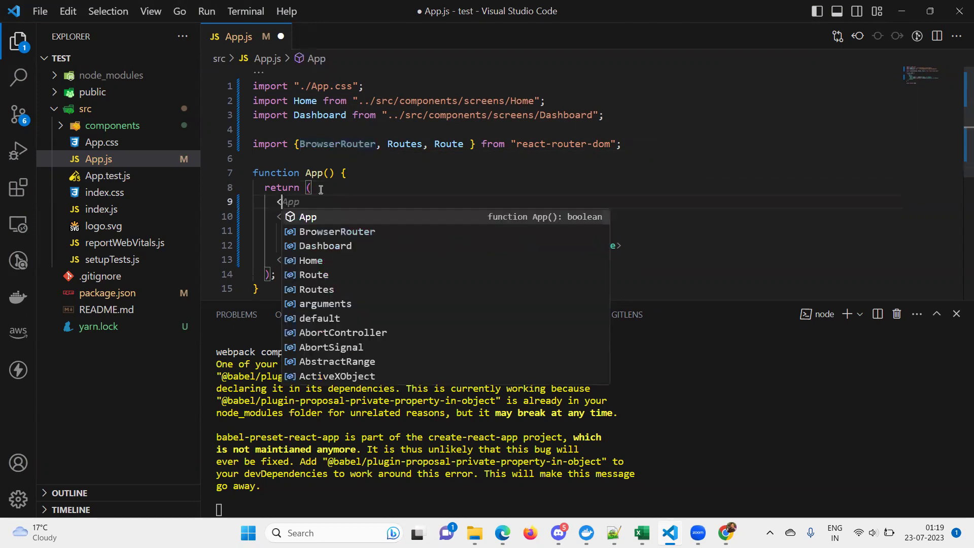
key(Return)
text(></BrowserRouter>)
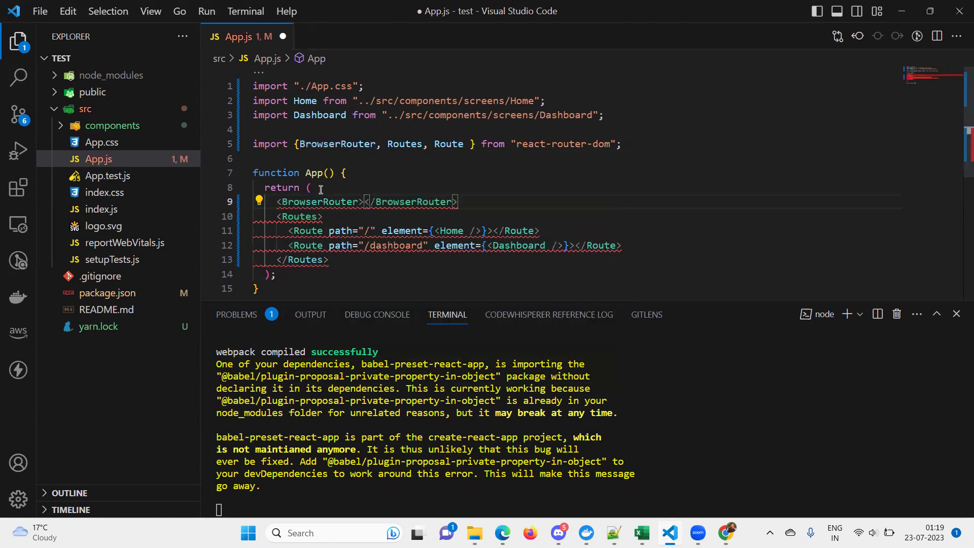
- Move the Routes block between the BrowserRouter tags and save App.js
drag(330, 261, 278, 217)
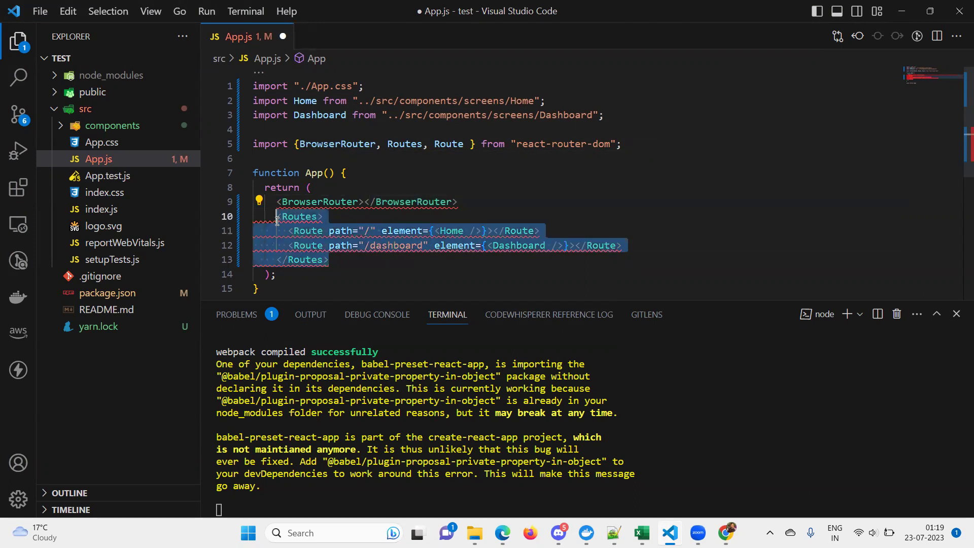
key(ctrl+x)
click(361, 202)
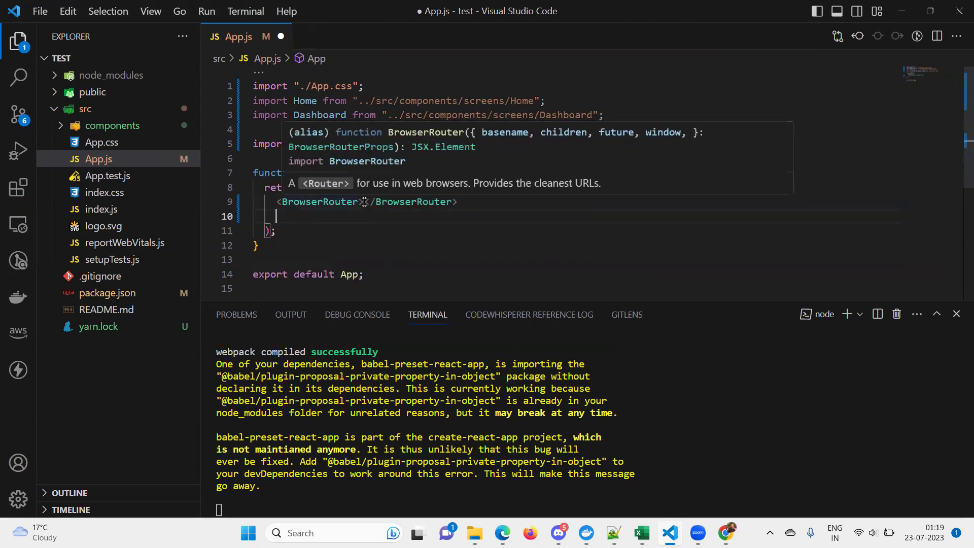
key(Return)
key(ctrl+v)
key(ctrl+s)
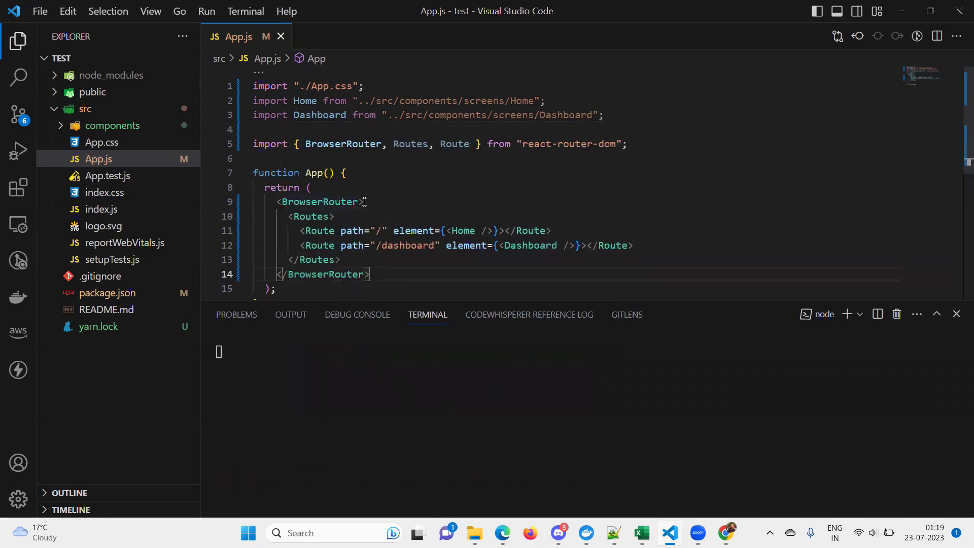
key(alt+Tab)
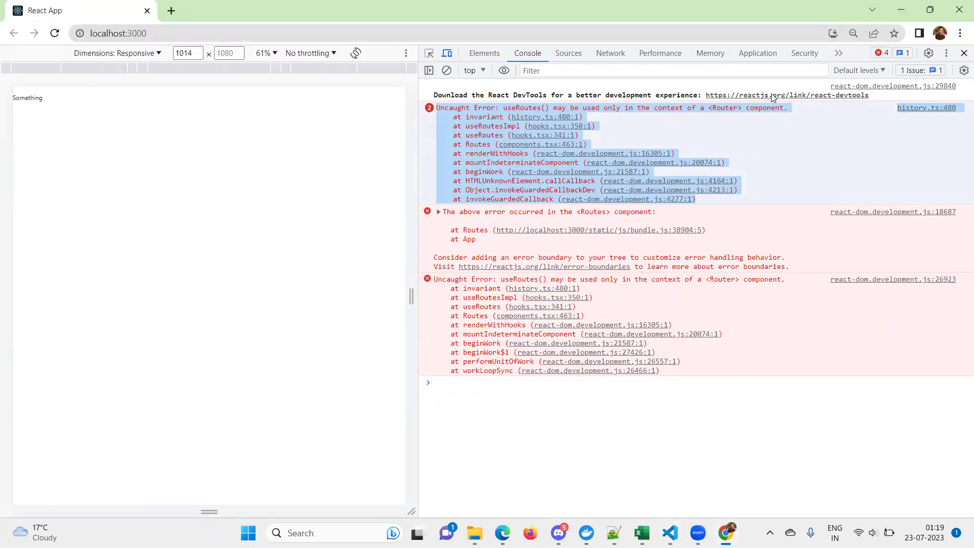
- Reload localhost:3000 in Chrome to clear the Router-context error
click(54, 32)
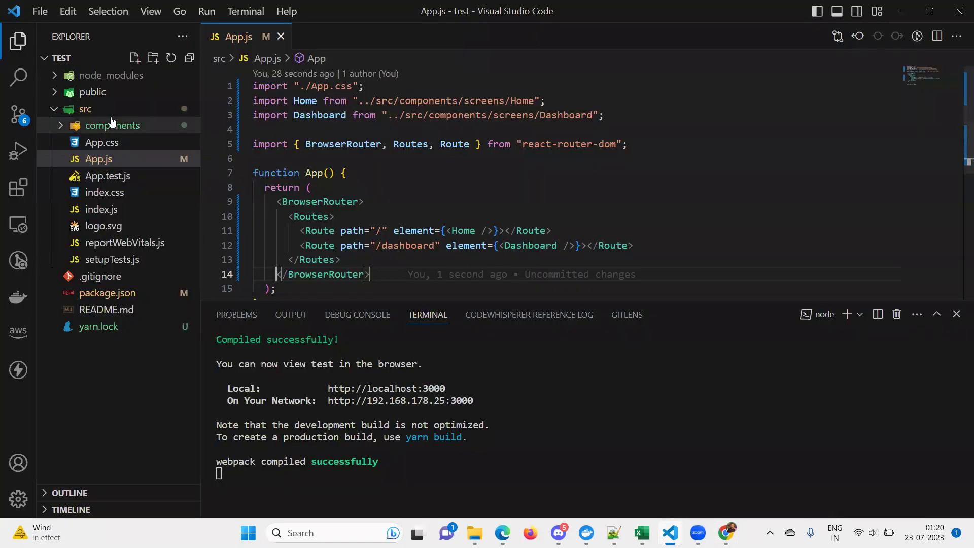
- Open Home.jsx and Dashboard.jsx from components/screens, checking their Something and Dashboard text
click(112, 126)
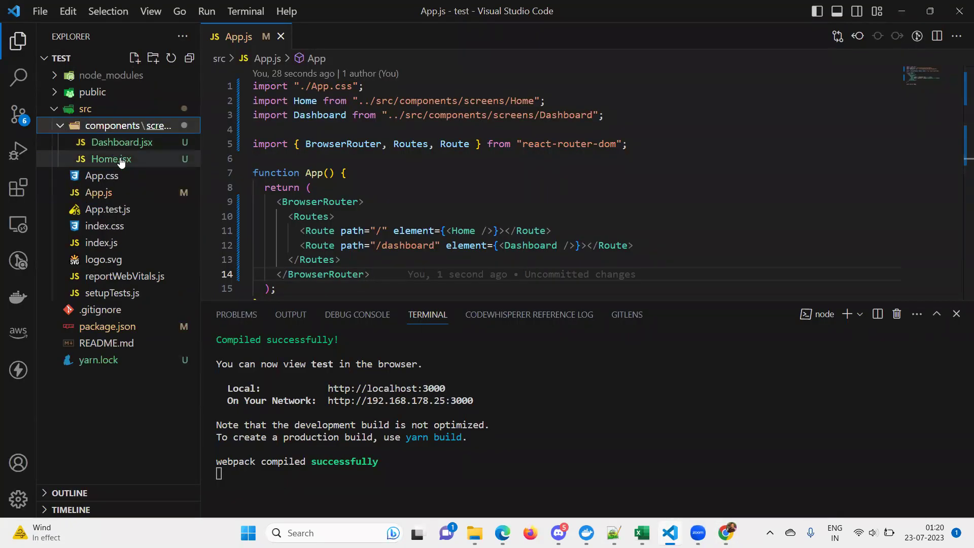
click(111, 159)
double_click(331, 146)
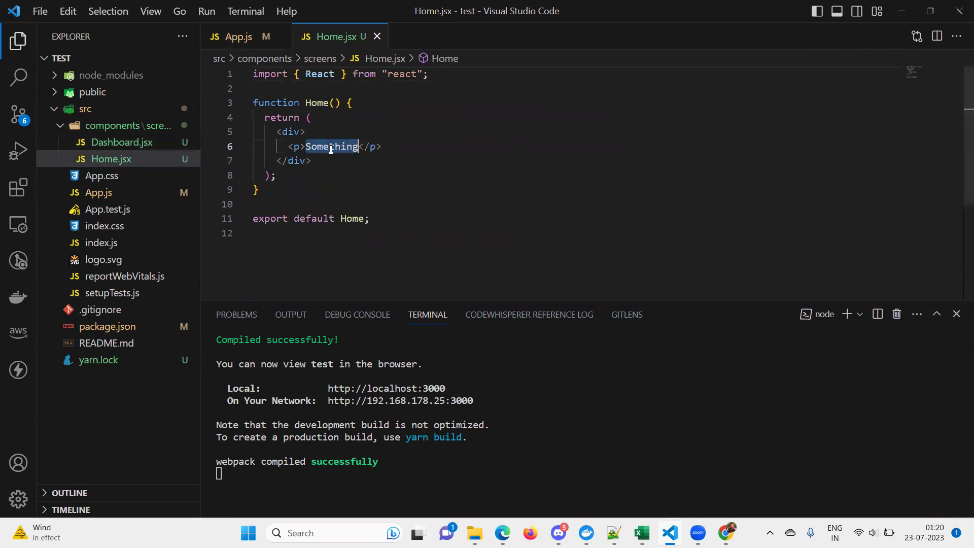
click(122, 142)
double_click(331, 146)
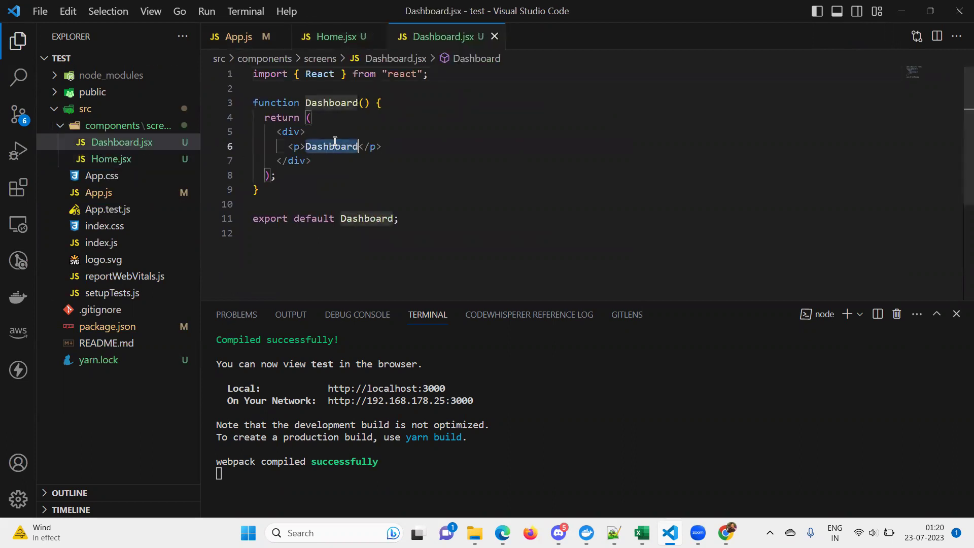